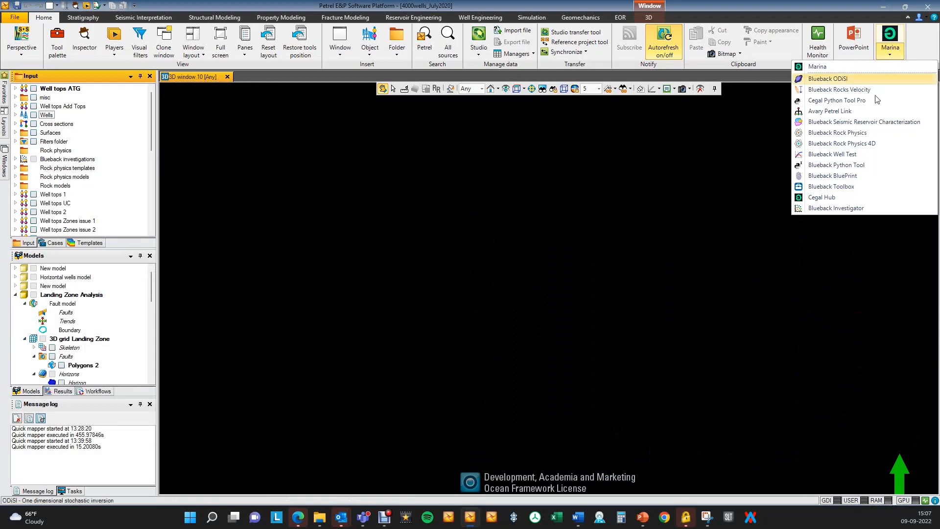
Open Quick mapper in the Blueback Toolbox and select Well_1 through Well_100 as the input wells
{"action": "left_click", "coordinate": [843, 189]}
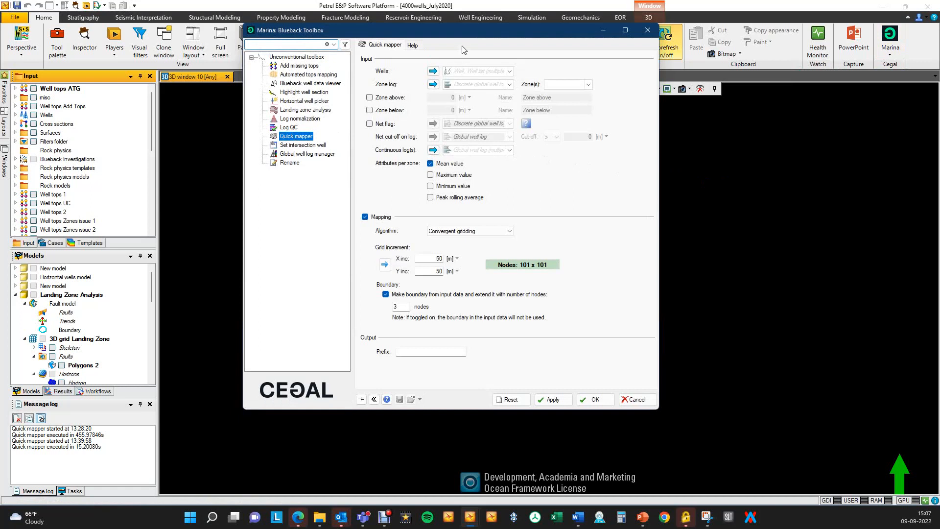
{"action": "left_click_drag", "start_coordinate": [469, 37], "coordinate": [421, 37]}
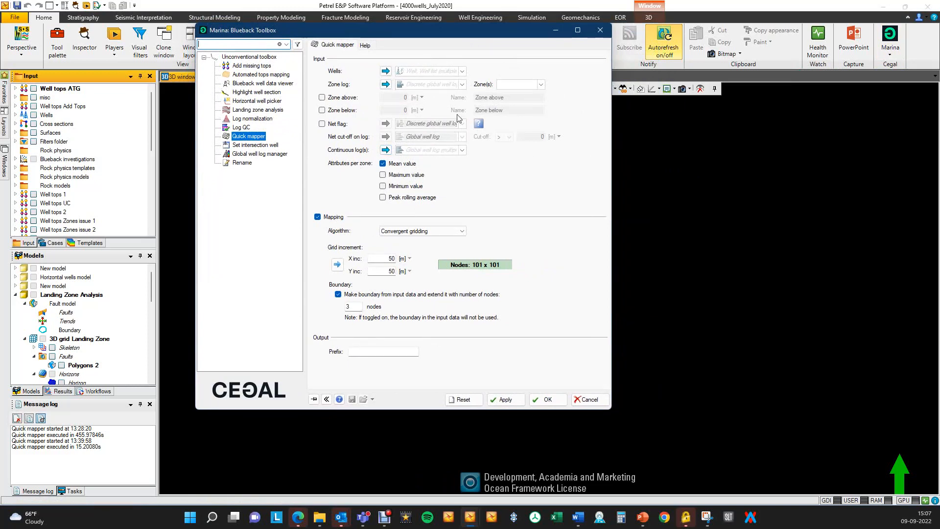
{"action": "left_click", "coordinate": [461, 73]}
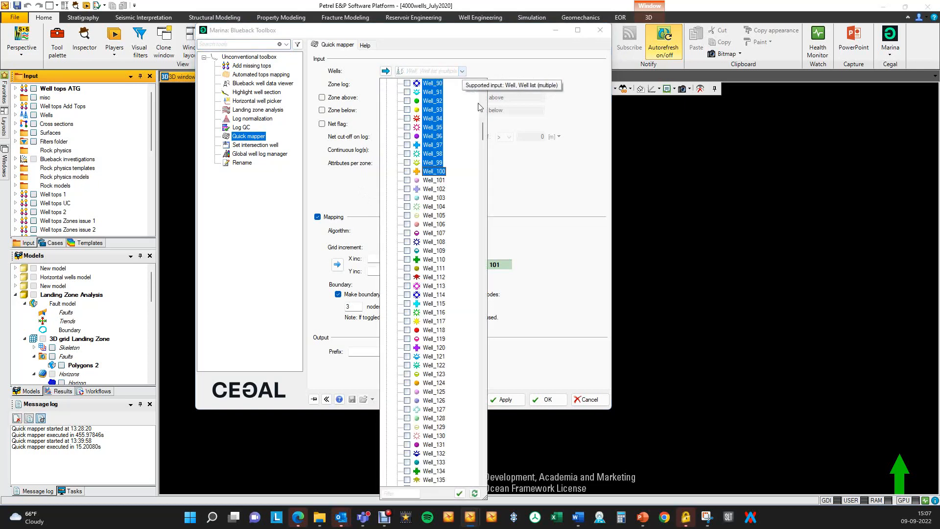
{"action": "mouse_move", "coordinate": [483, 134]}
{"action": "left_mouse_down"}
{"action": "mouse_move", "coordinate": [484, 92]}
{"action": "mouse_move", "coordinate": [482, 129]}
{"action": "left_mouse_up"}
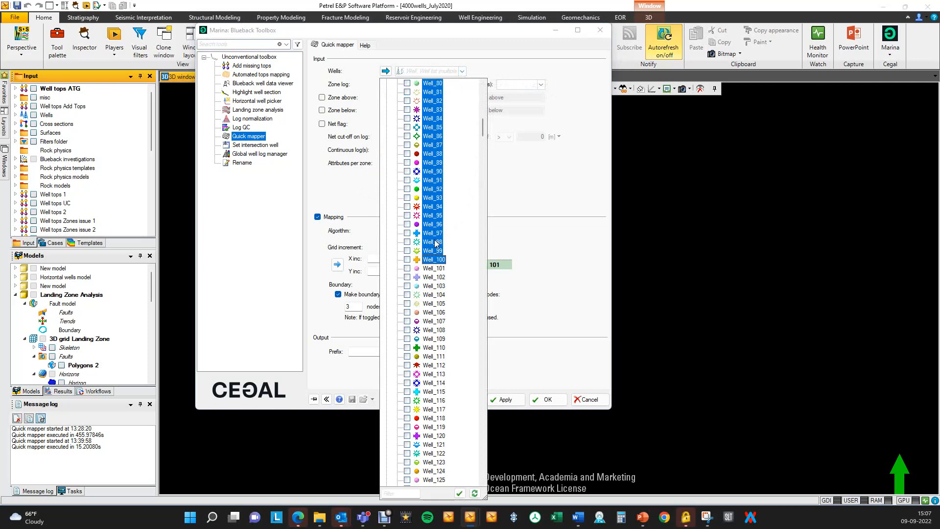
{"action": "left_click", "coordinate": [406, 259]}
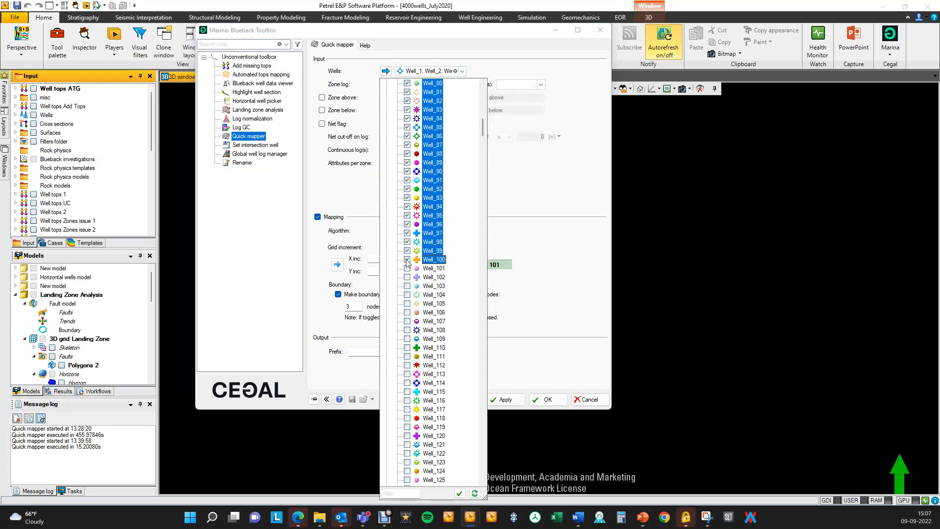
{"action": "left_click", "coordinate": [539, 192]}
Set the zone log to the one linked to 'Well tops 1' and restrict the zones to Zone B, Zone C and Zone D
{"action": "left_click", "coordinate": [462, 85]}
{"action": "left_click", "coordinate": [462, 124]}
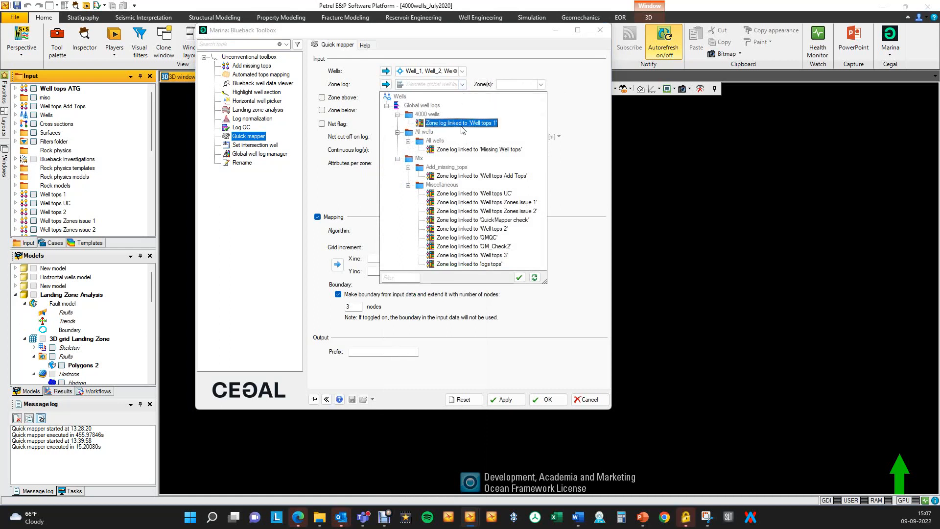
{"action": "left_click", "coordinate": [461, 125]}
{"action": "left_click", "coordinate": [542, 85]}
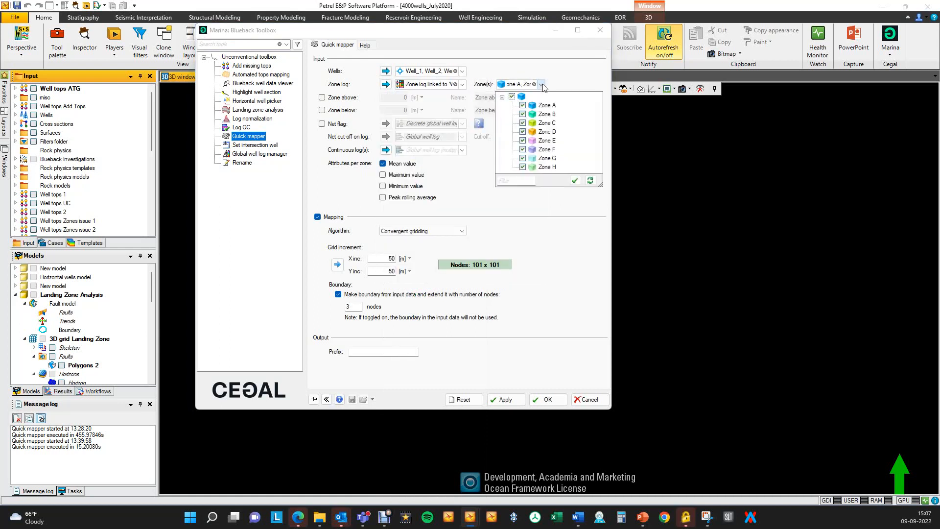
{"action": "left_click", "coordinate": [512, 97]}
{"action": "left_click", "coordinate": [522, 114]}
{"action": "left_click", "coordinate": [523, 123]}
{"action": "left_click", "coordinate": [522, 132]}
{"action": "left_click", "coordinate": [546, 207]}
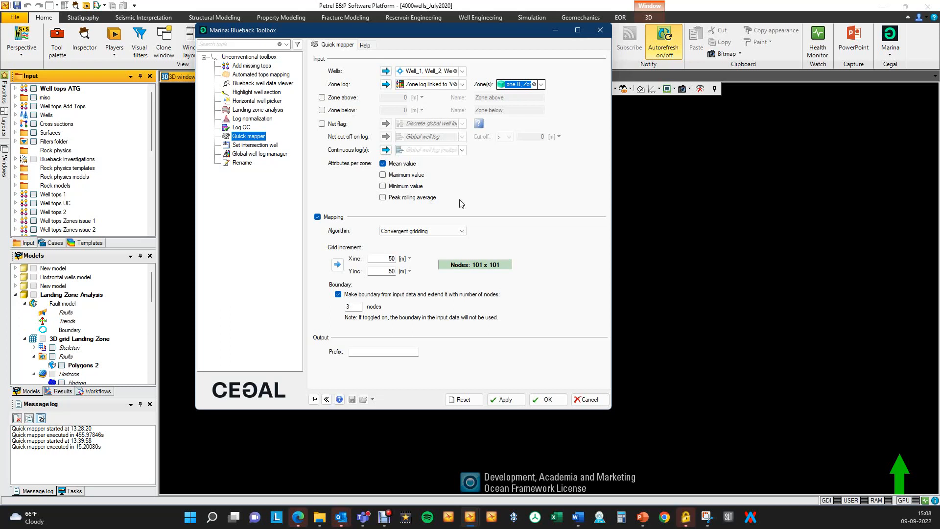
Select the Por, Perm, Vsh and Sw logs from Petrophysics1 as the continuous logs
{"action": "left_click", "coordinate": [462, 151]}
{"action": "left_click", "coordinate": [462, 152]}
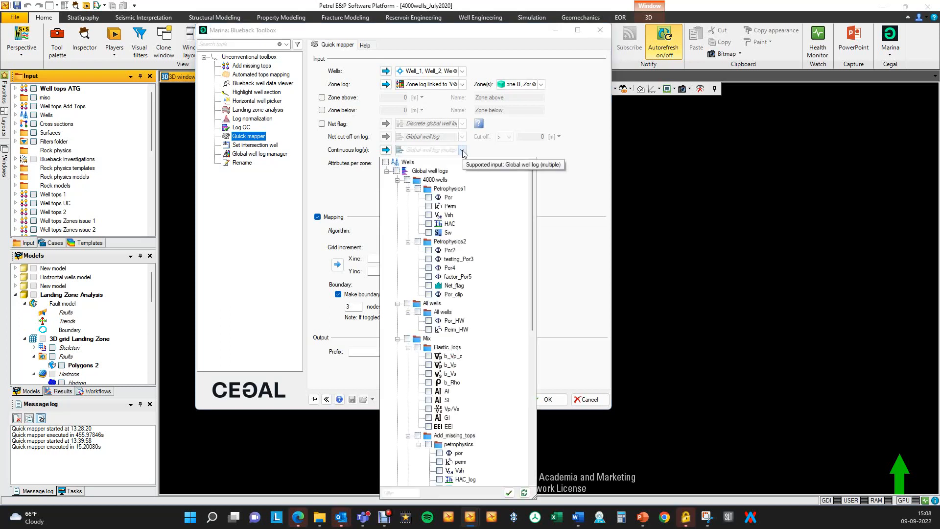
{"action": "left_click", "coordinate": [429, 197]}
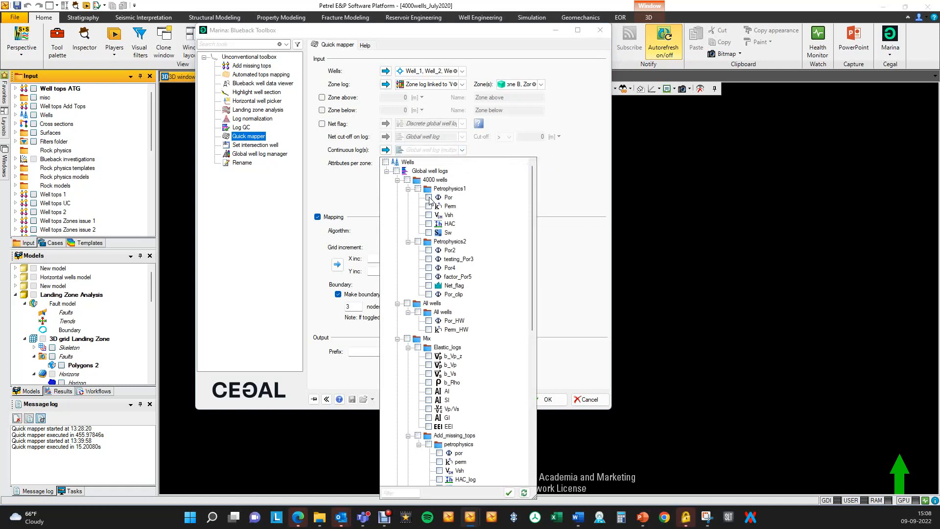
{"action": "left_click", "coordinate": [429, 215]}
{"action": "left_click", "coordinate": [567, 213]}
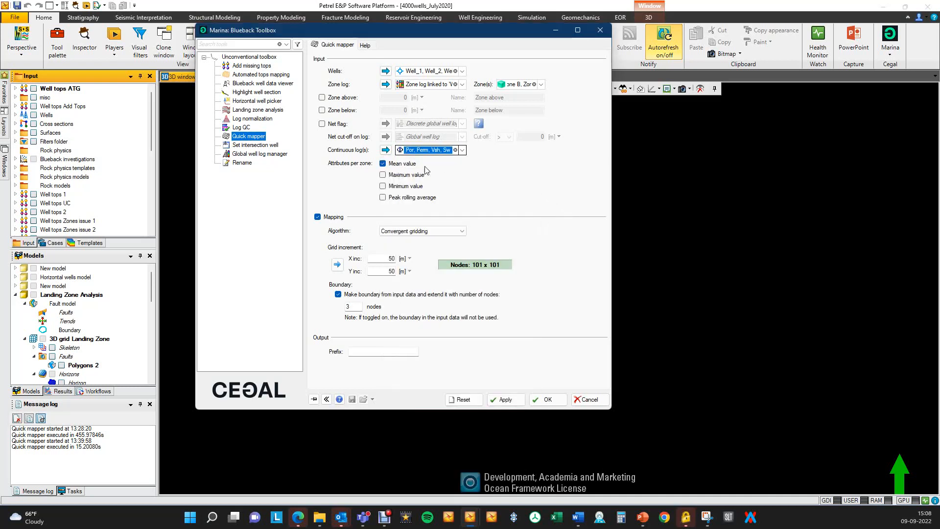
Leave the net flag off and add maximum value, minimum value and peak rolling average to the attributes per zone
{"action": "left_click", "coordinate": [322, 124]}
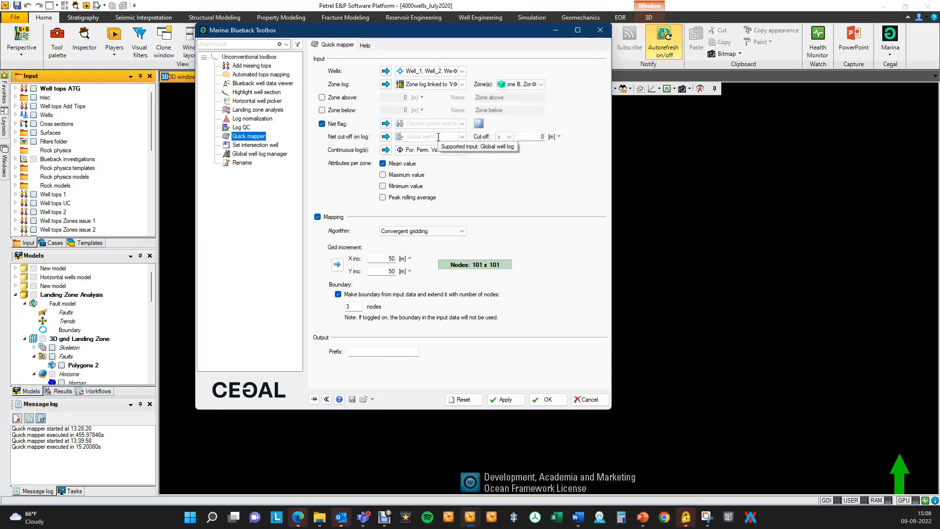
{"action": "left_click", "coordinate": [322, 123]}
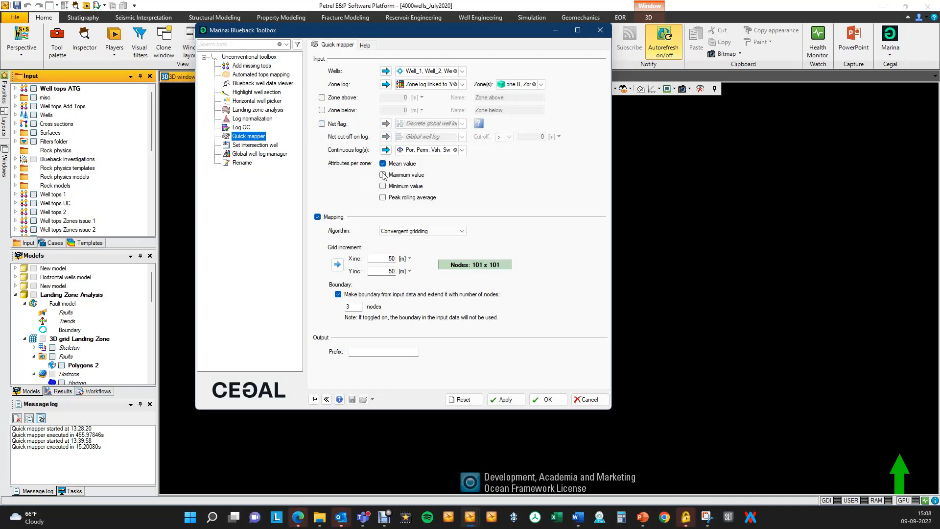
{"action": "left_click", "coordinate": [383, 175]}
{"action": "left_click", "coordinate": [383, 188]}
{"action": "left_click_drag", "start_coordinate": [451, 37], "coordinate": [434, 28]}
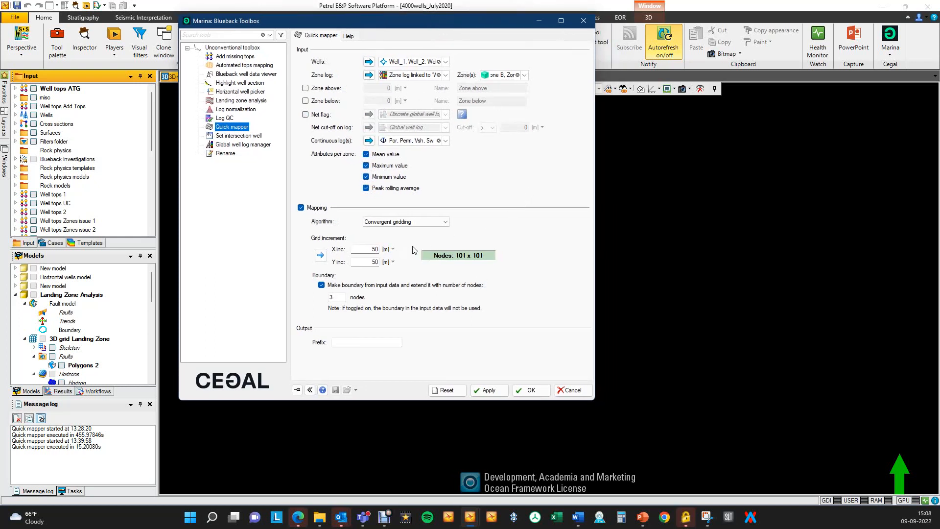
Set the X and Y grid increments to 200 m and keep Convergent gridding as the mapping algorithm
{"action": "double_click", "coordinate": [371, 249]}
{"action": "type", "text": "2"}
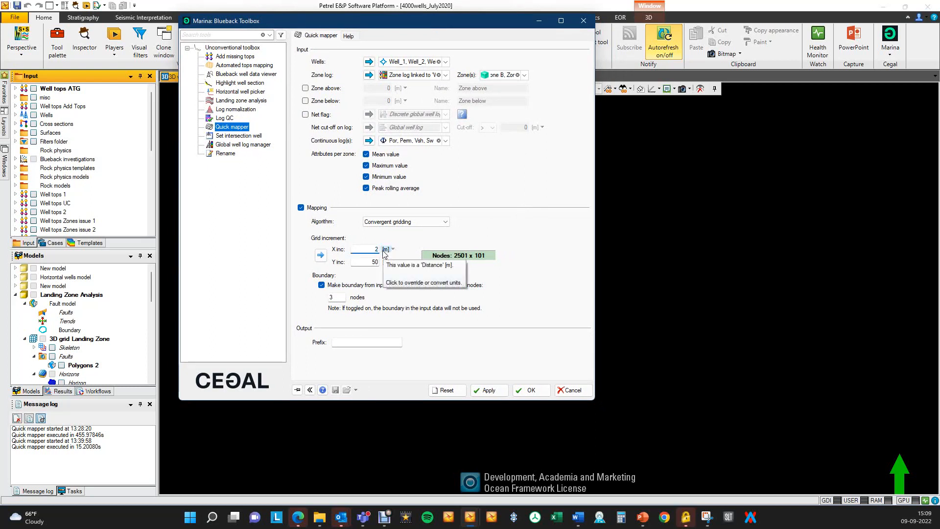
{"action": "type", "text": "00"}
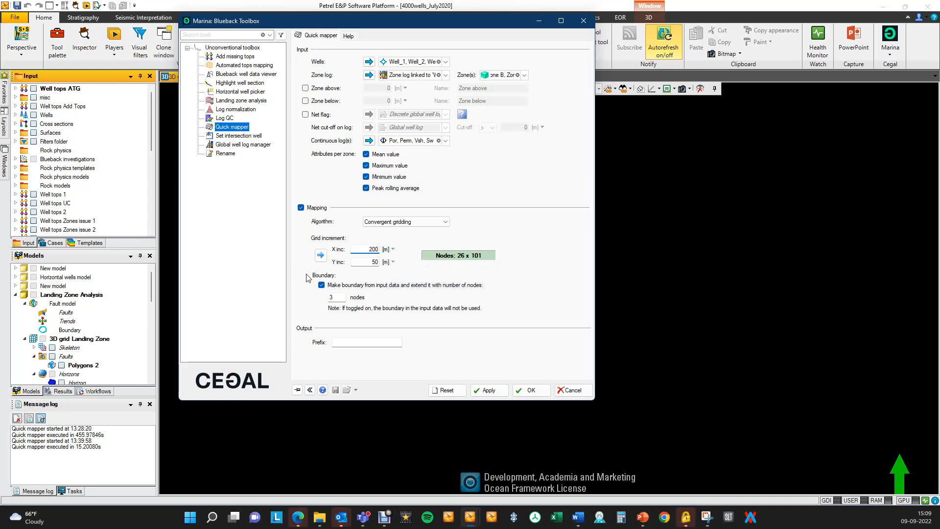
{"action": "double_click", "coordinate": [373, 262]}
{"action": "type", "text": "200"}
{"action": "left_click", "coordinate": [447, 221]}
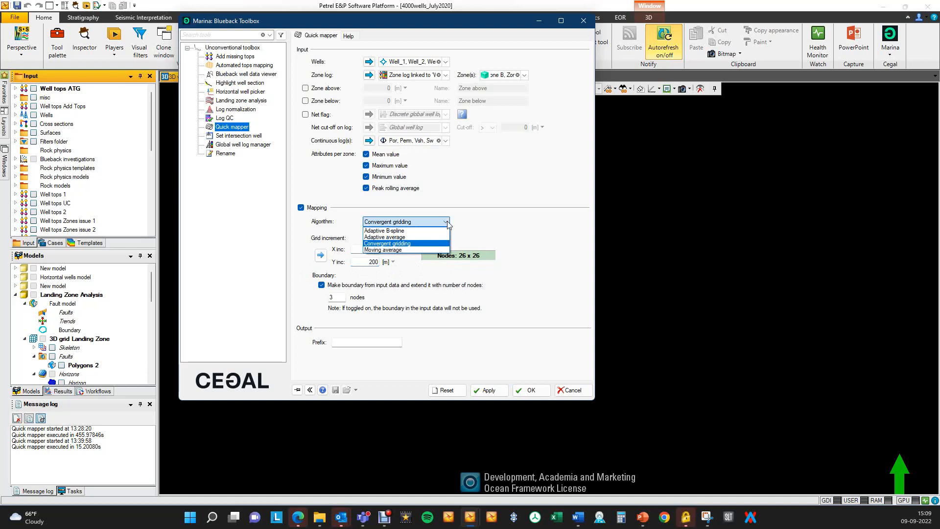
{"action": "left_click", "coordinate": [392, 243]}
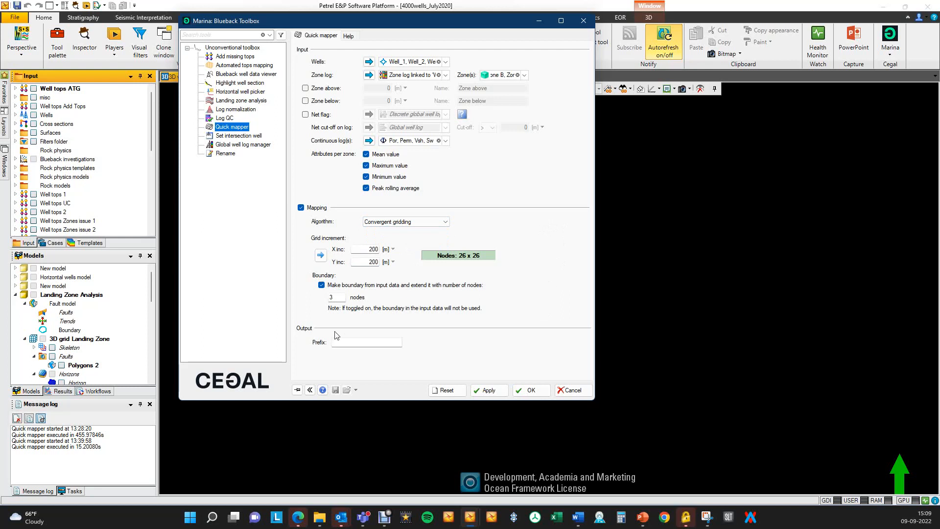
Set the output prefix to DEMO, run the Quick mapper and close the toolbox
{"action": "left_click", "coordinate": [343, 341]}
{"action": "type", "text": "DEMO"}
{"action": "left_click", "coordinate": [498, 391]}
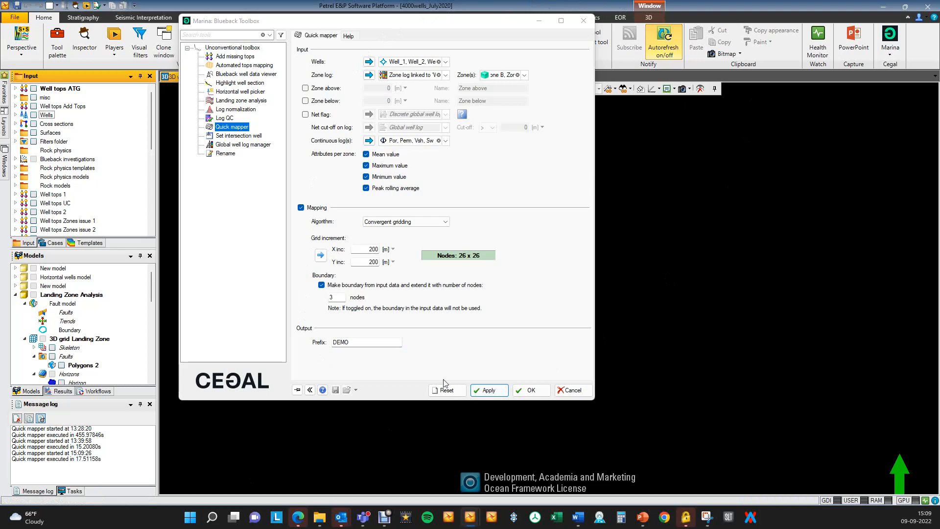
{"action": "left_click", "coordinate": [572, 390]}
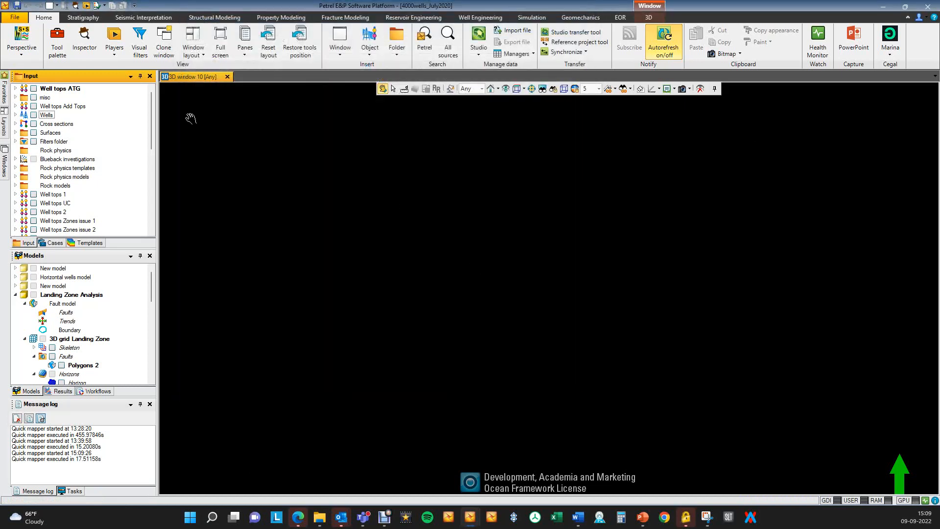
Find the Quick mapper output folder and display the DEMOZone D_QM_attributes 1 point set in the 3D window
{"action": "left_click_drag", "start_coordinate": [152, 102], "coordinate": [160, 183]}
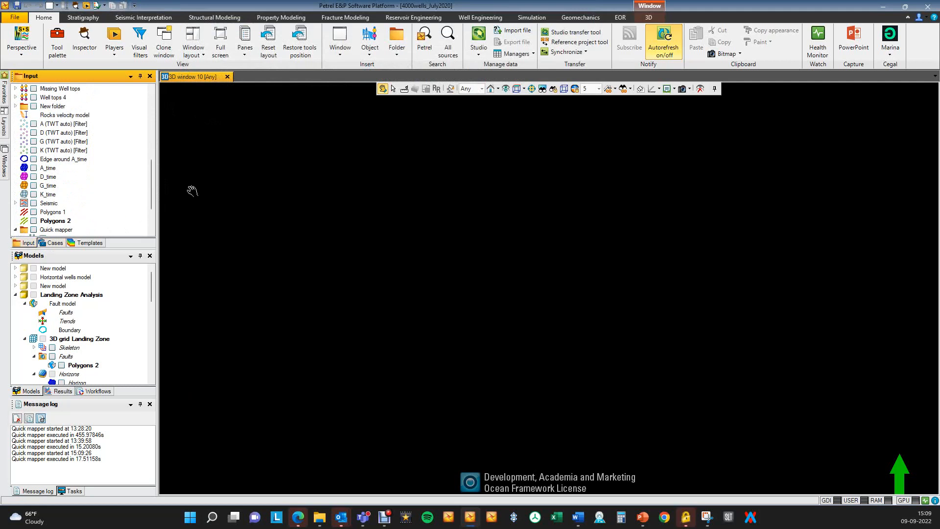
{"action": "left_click_drag", "start_coordinate": [151, 178], "coordinate": [152, 204]}
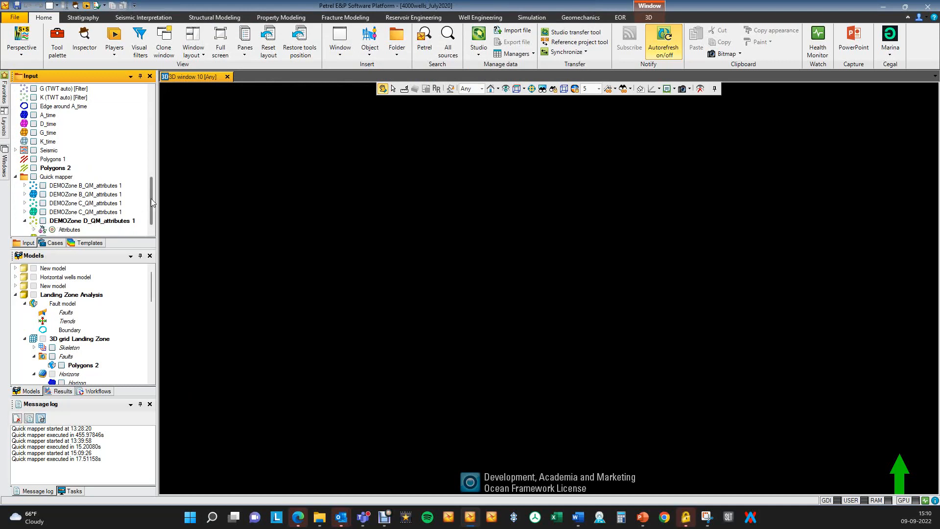
{"action": "left_click", "coordinate": [25, 221]}
{"action": "left_click", "coordinate": [33, 221]}
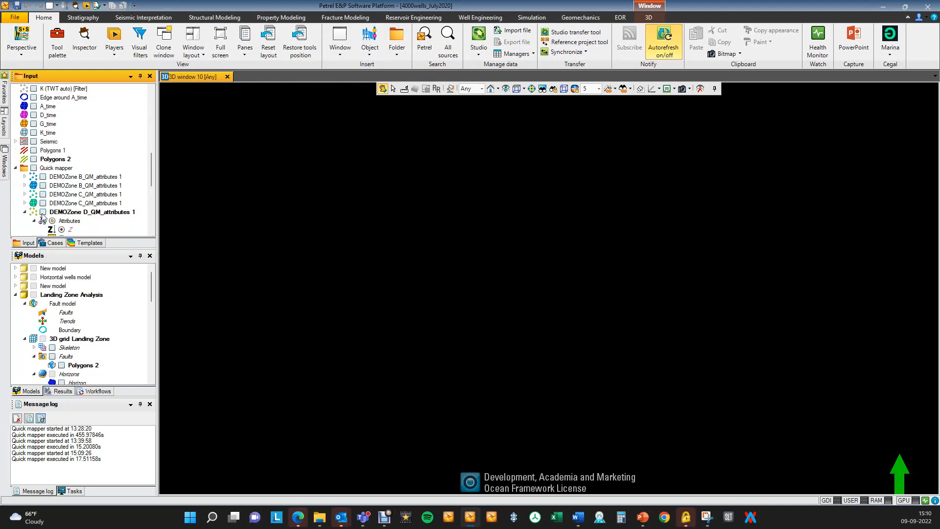
{"action": "left_click", "coordinate": [43, 212]}
Examine the Zone D points' attribute list and their per-well values in the point spreadsheet, then close it
{"action": "left_click_drag", "start_coordinate": [151, 179], "coordinate": [167, 214]}
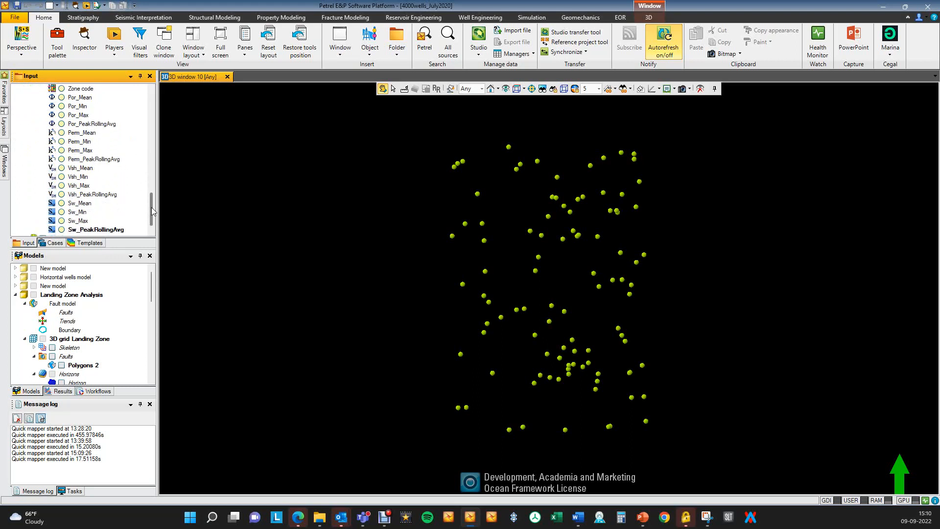
{"action": "scroll", "coordinate": [109, 128], "scroll_direction": "up", "scroll_amount": 3}
{"action": "right_click", "coordinate": [84, 106]}
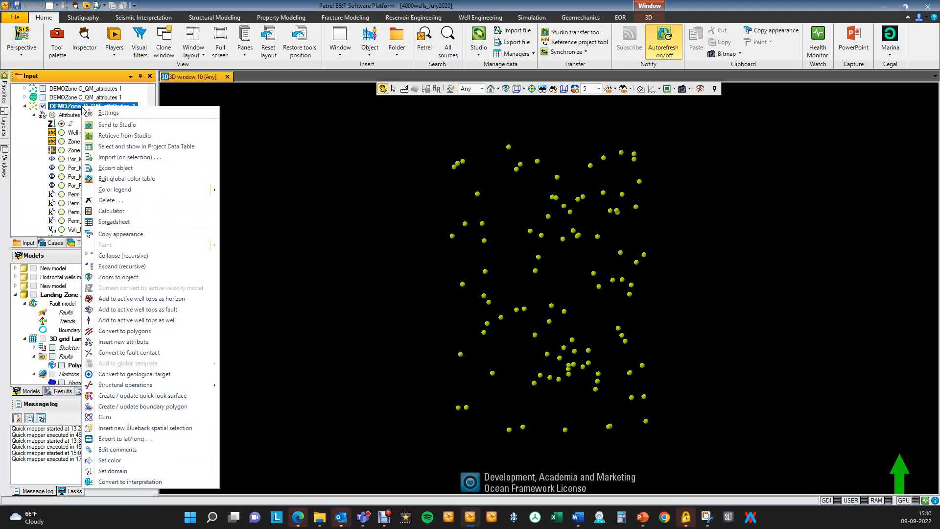
{"action": "left_click", "coordinate": [138, 226]}
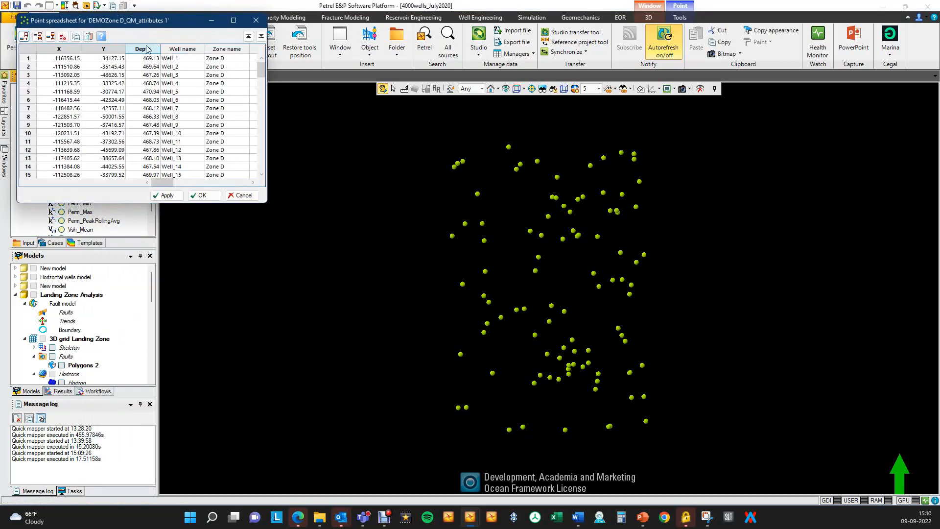
{"action": "left_click_drag", "start_coordinate": [238, 190], "coordinate": [653, 190]}
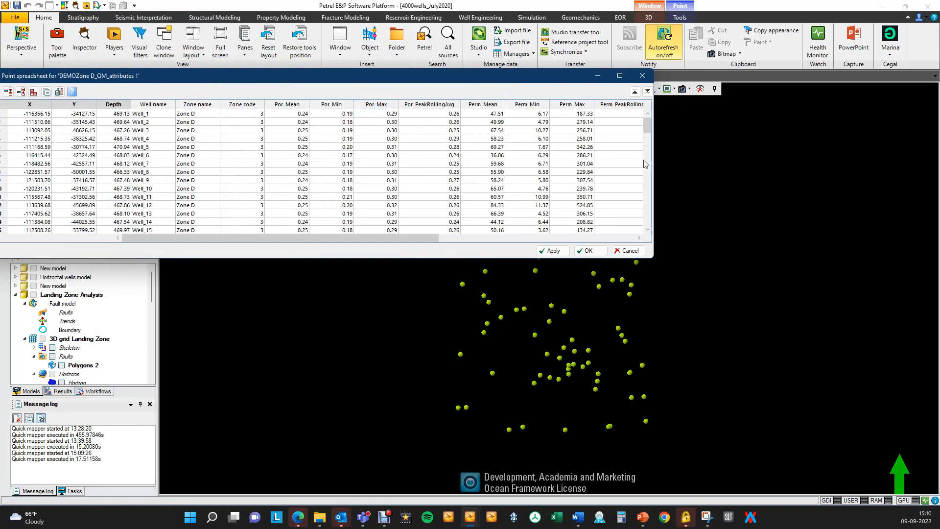
{"action": "left_click_drag", "start_coordinate": [662, 162], "coordinate": [923, 162]}
{"action": "mouse_move", "coordinate": [723, 238]}
{"action": "left_mouse_down"}
{"action": "mouse_move", "coordinate": [856, 247]}
{"action": "mouse_move", "coordinate": [740, 234]}
{"action": "left_mouse_up"}
{"action": "left_click", "coordinate": [897, 251]}
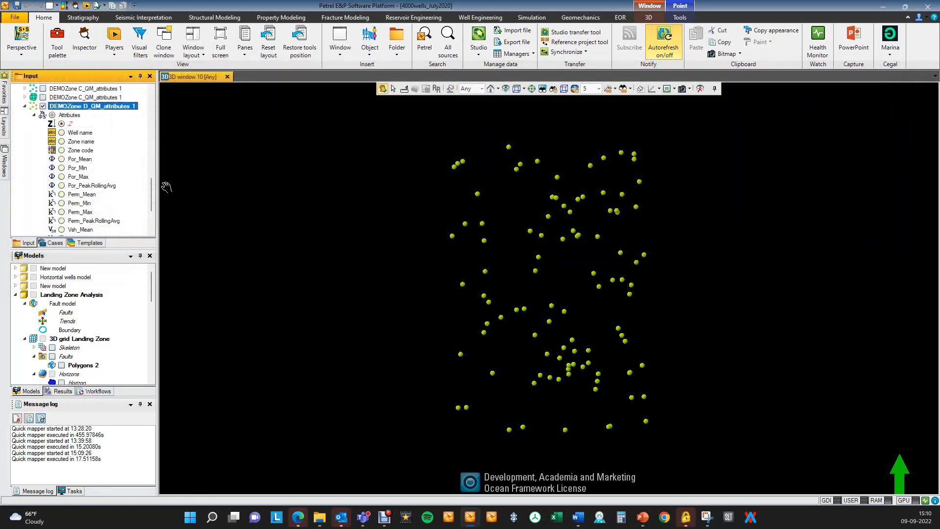
Display the DEMOZone D surface with its Por_Mean, Por_Min, Por_Max and Por_PeakRollingAvg attributes in turn
{"action": "left_click_drag", "start_coordinate": [153, 194], "coordinate": [156, 215]}
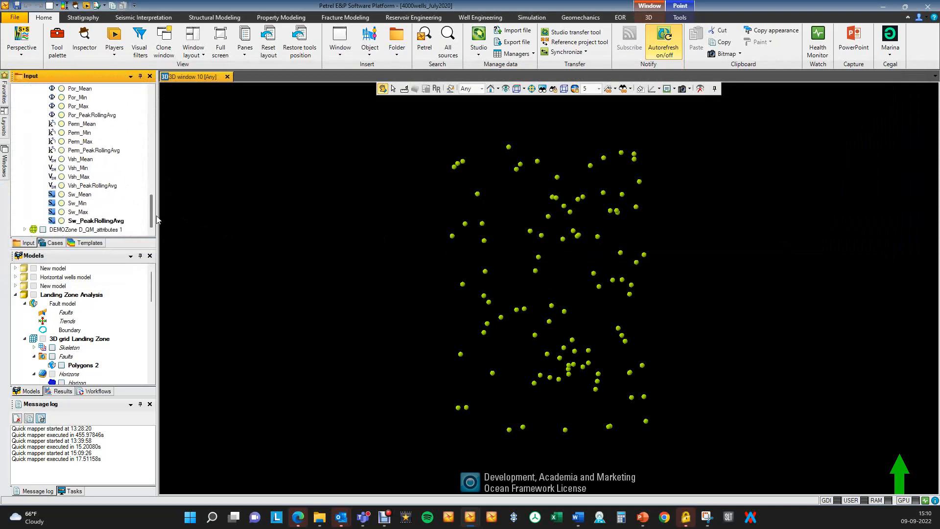
{"action": "left_click", "coordinate": [25, 230]}
{"action": "mouse_move", "coordinate": [153, 203]}
{"action": "left_mouse_down"}
{"action": "mouse_move", "coordinate": [152, 218]}
{"action": "mouse_move", "coordinate": [152, 210]}
{"action": "left_mouse_up"}
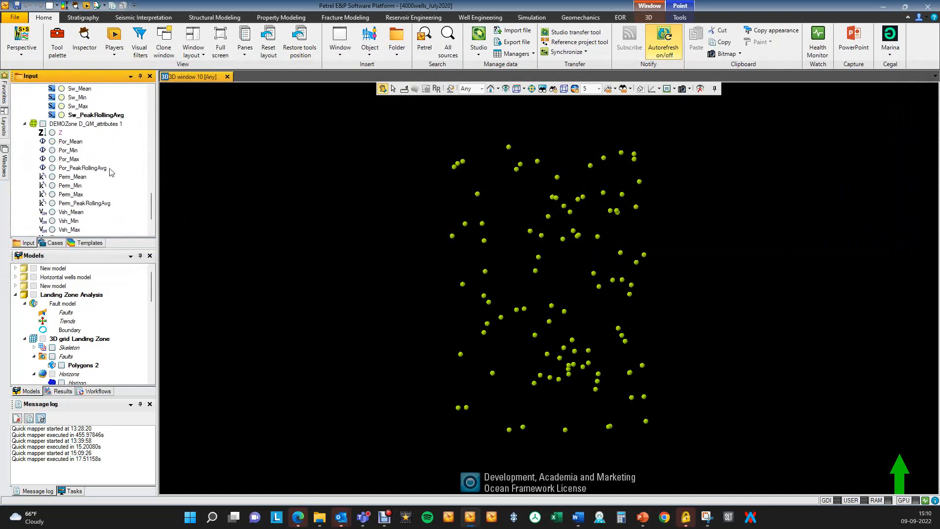
{"action": "left_click", "coordinate": [52, 141]}
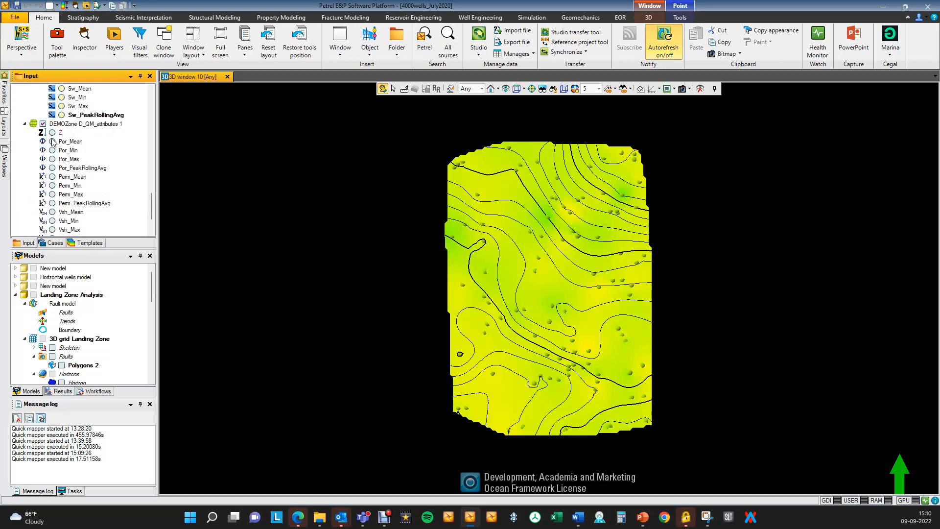
{"action": "left_click", "coordinate": [52, 150]}
{"action": "left_click", "coordinate": [52, 159]}
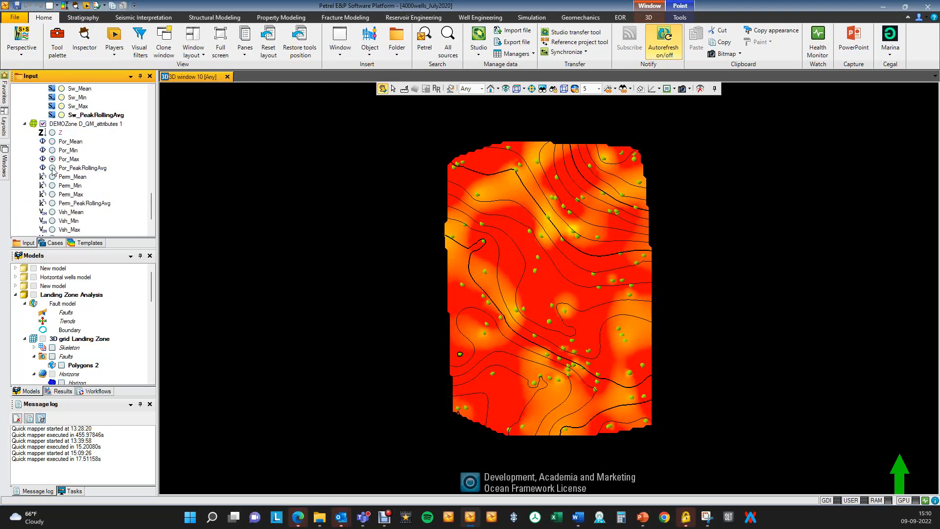
{"action": "left_click", "coordinate": [52, 167]}
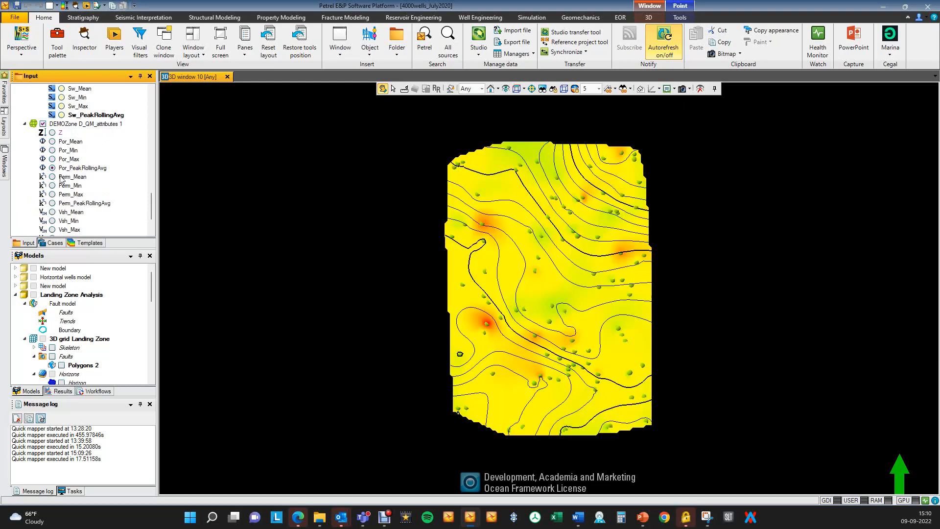
Review the remaining Zone D surface attributes and collapse both the surface and the point set in the input tree
{"action": "scroll", "coordinate": [73, 198], "scroll_direction": "down", "scroll_amount": 2}
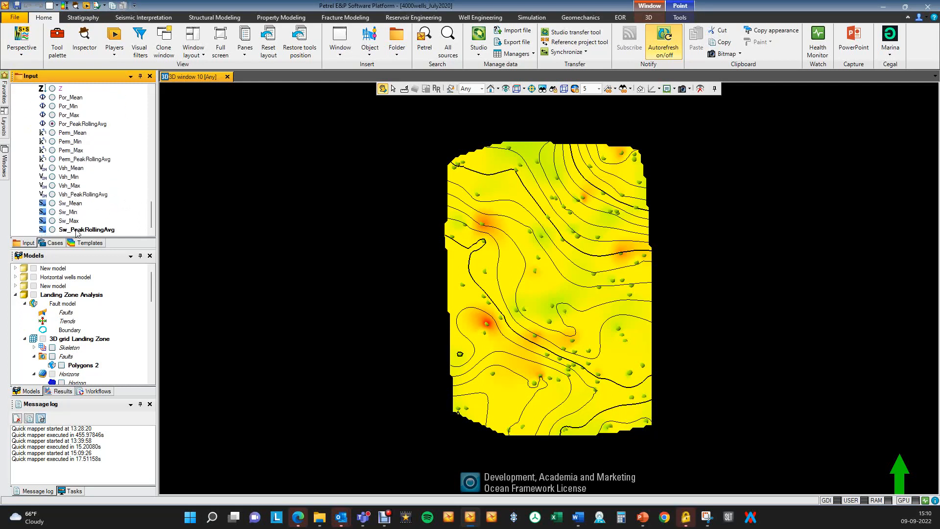
{"action": "left_click_drag", "start_coordinate": [151, 209], "coordinate": [152, 202]}
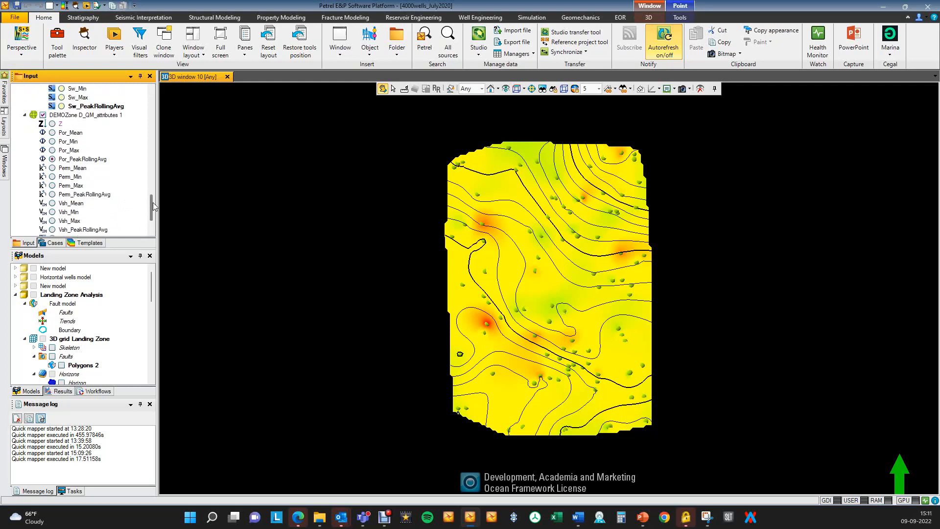
{"action": "left_click", "coordinate": [24, 115]}
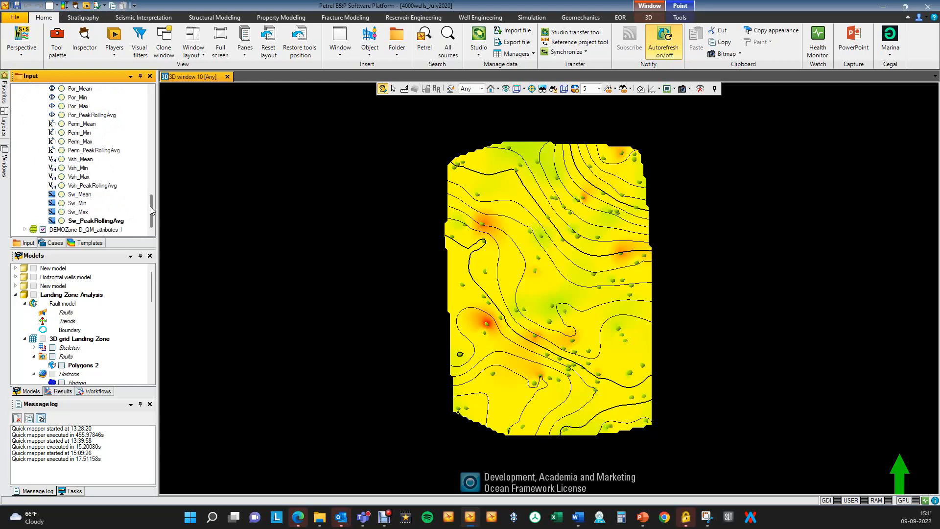
{"action": "left_click_drag", "start_coordinate": [150, 207], "coordinate": [153, 187]}
{"action": "left_click", "coordinate": [24, 115]}
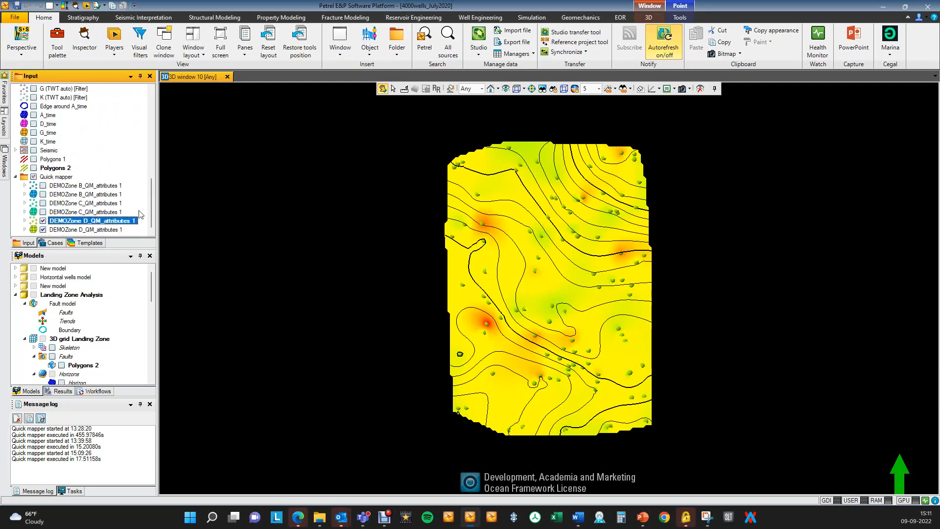